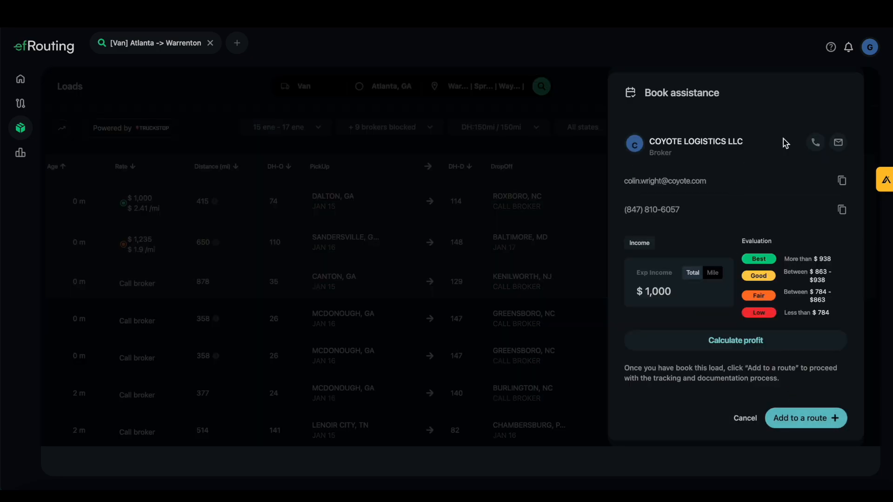
# Create a new route named Atlanta Van and add the $1,000 Coyote Logistics load to it on the Atlanta–Raleigh lane.
pyautogui.click(813, 426)
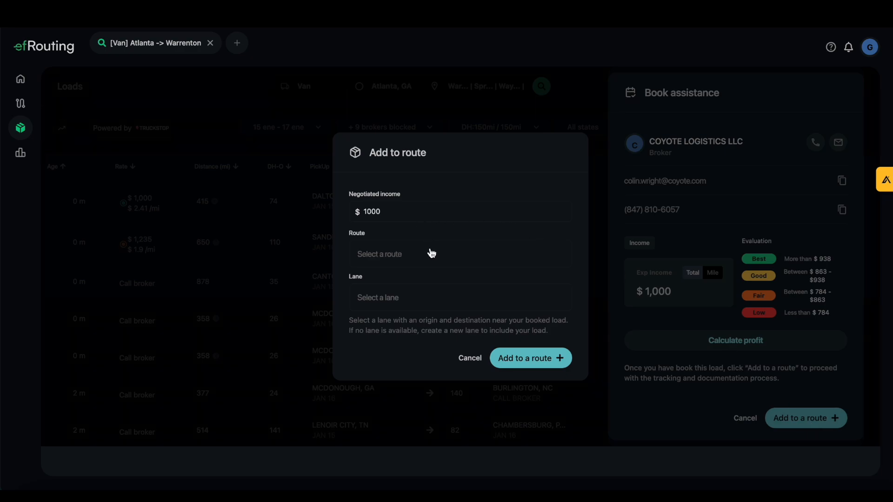
pyautogui.click(399, 257)
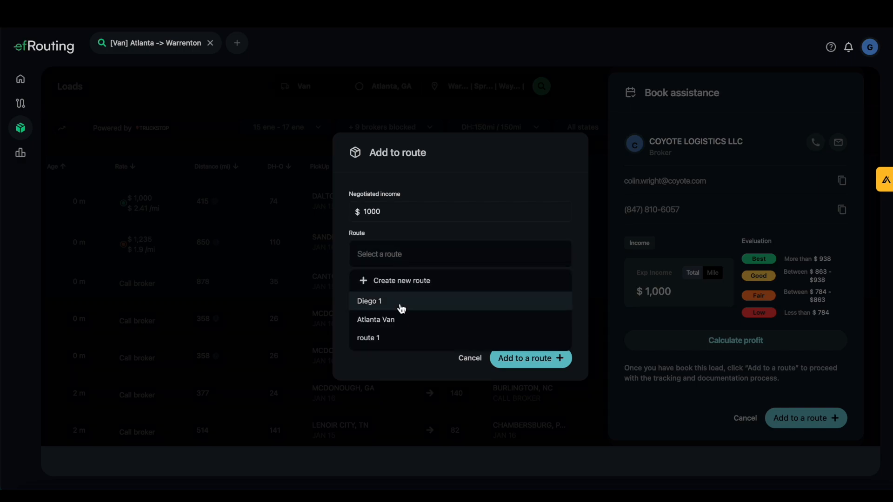
pyautogui.click(400, 281)
pyautogui.click(407, 240)
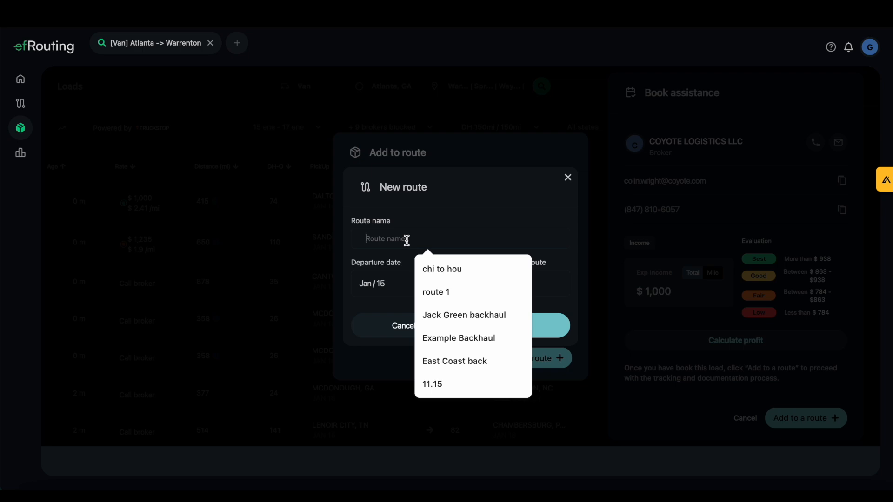
pyautogui.write('atlanta van')
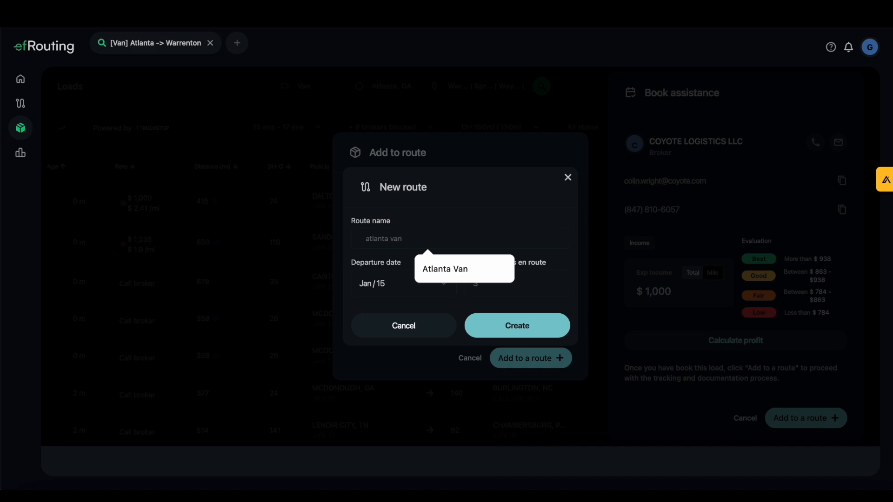
pyautogui.click(429, 269)
pyautogui.click(500, 325)
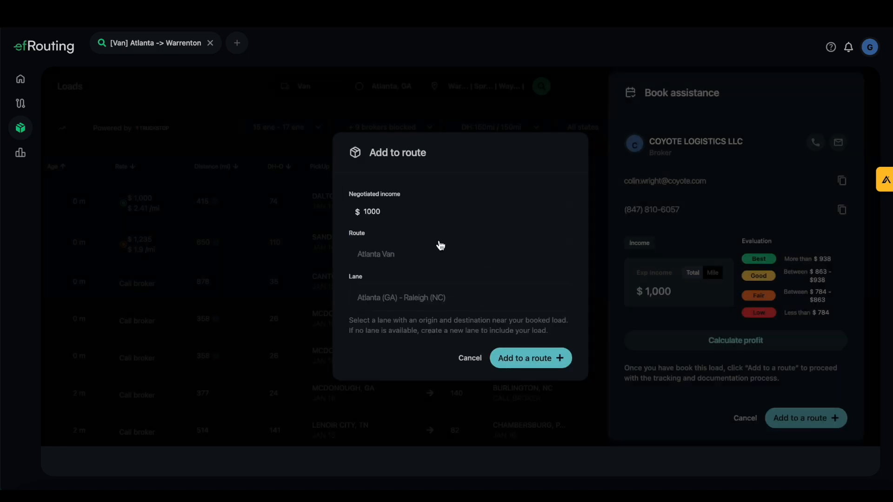
pyautogui.click(517, 367)
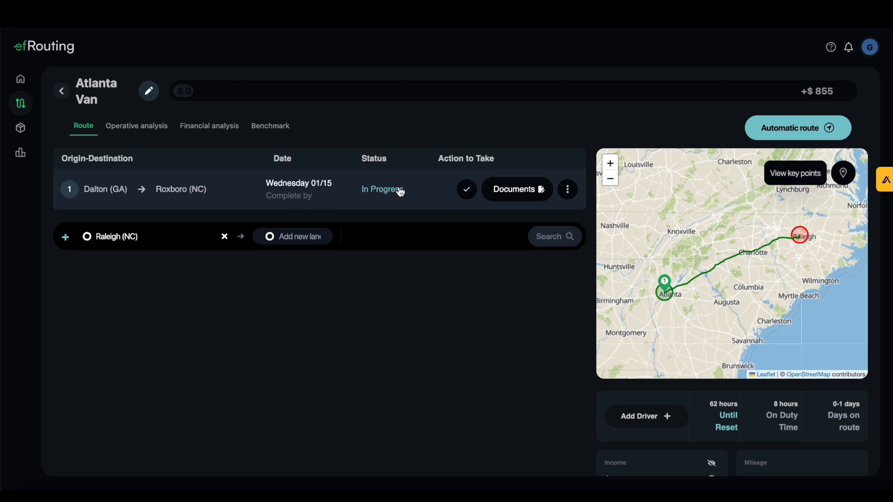
# In the Dalton–Roxboro load's documents, replace the broker contact's email address and request the carrier agreement from that contact.
pyautogui.click(508, 197)
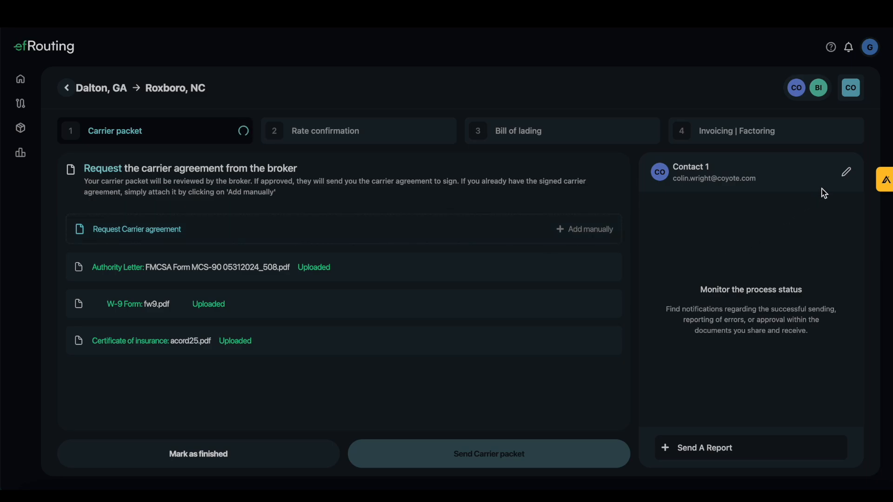
pyautogui.click(853, 180)
pyautogui.tripleClick(445, 280)
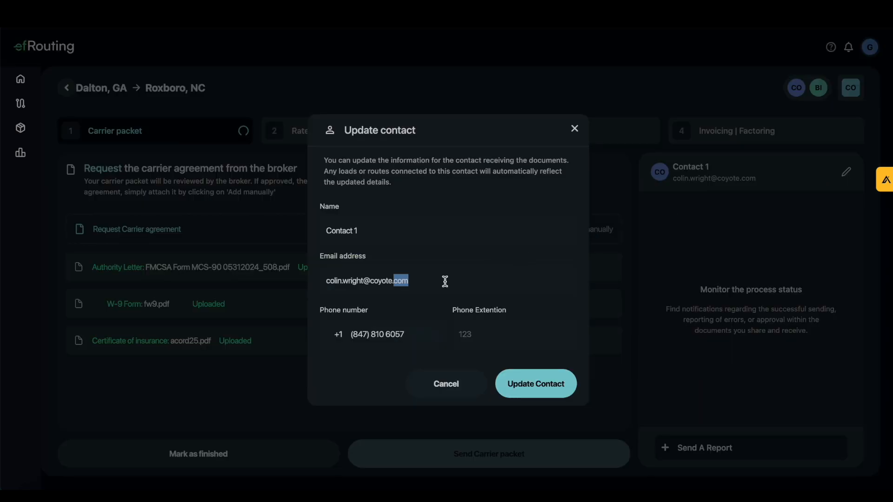
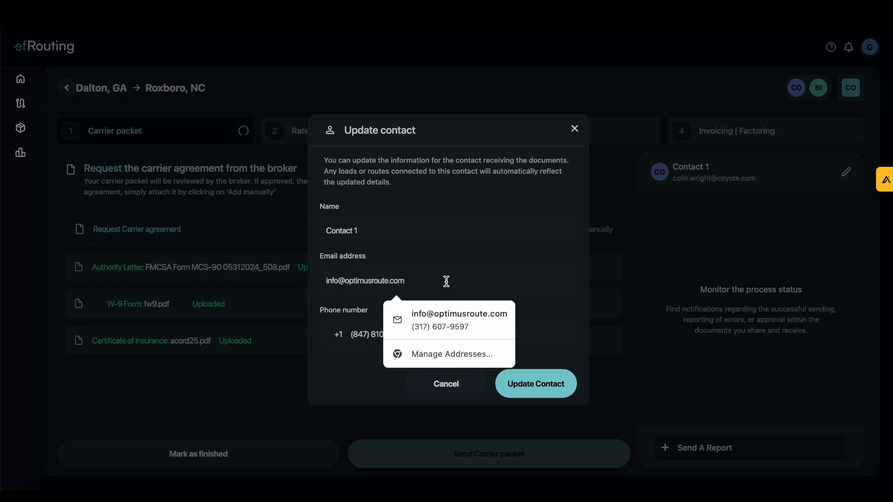
pyautogui.click(460, 326)
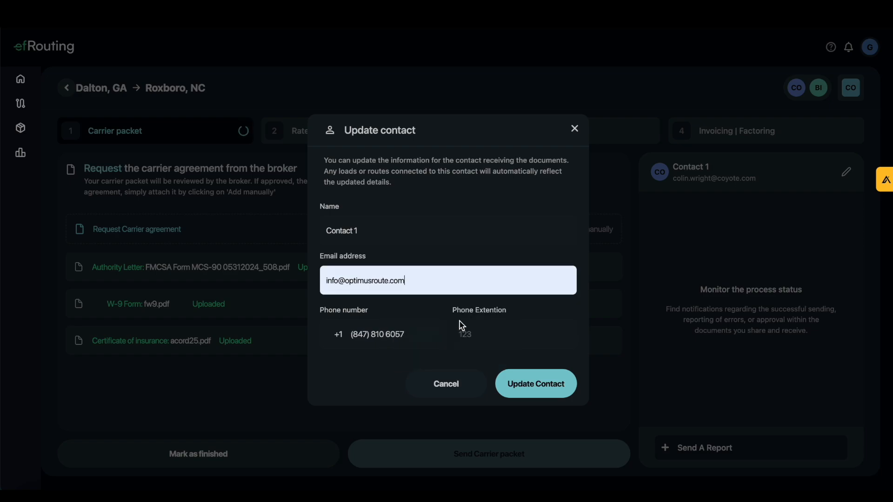
pyautogui.click(534, 388)
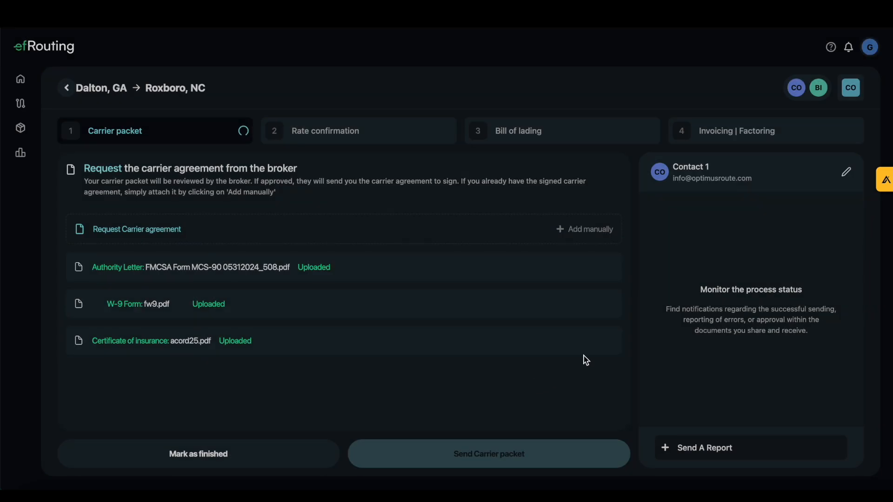
pyautogui.click(157, 231)
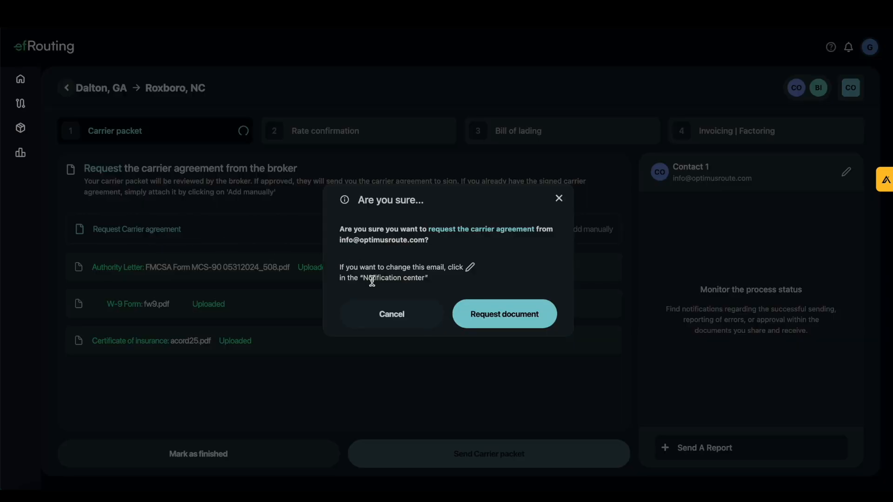
pyautogui.click(483, 317)
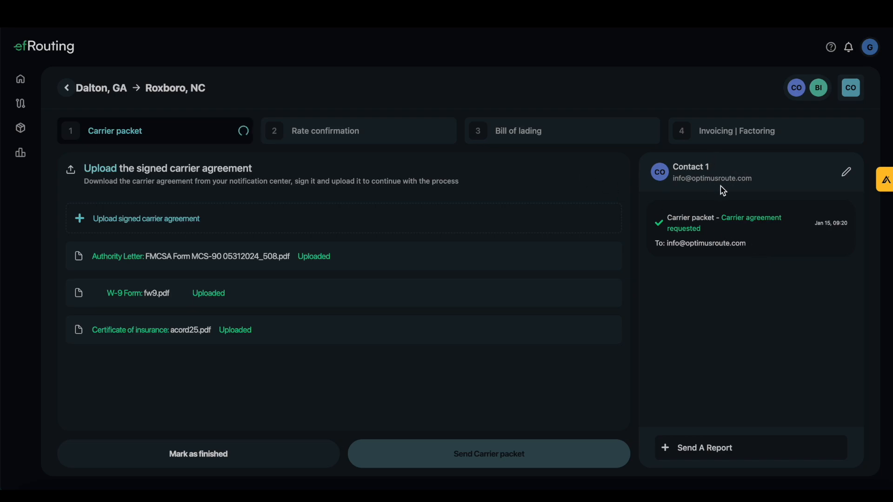
# Switch to Gmail, open the efRouting email for the Dalton–Roxboro load and follow its link for uploading the carrier agreement.
pyautogui.click(409, 5)
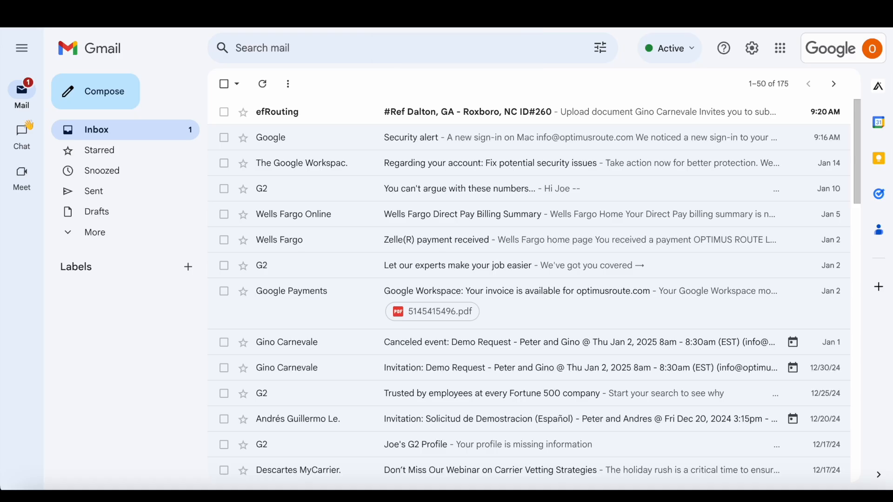
pyautogui.click(322, 120)
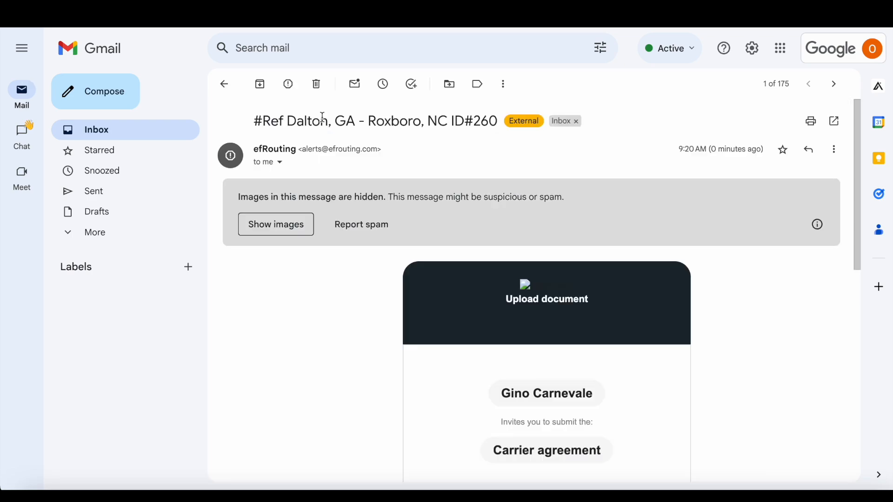
pyautogui.scroll(-3, 465, 228)
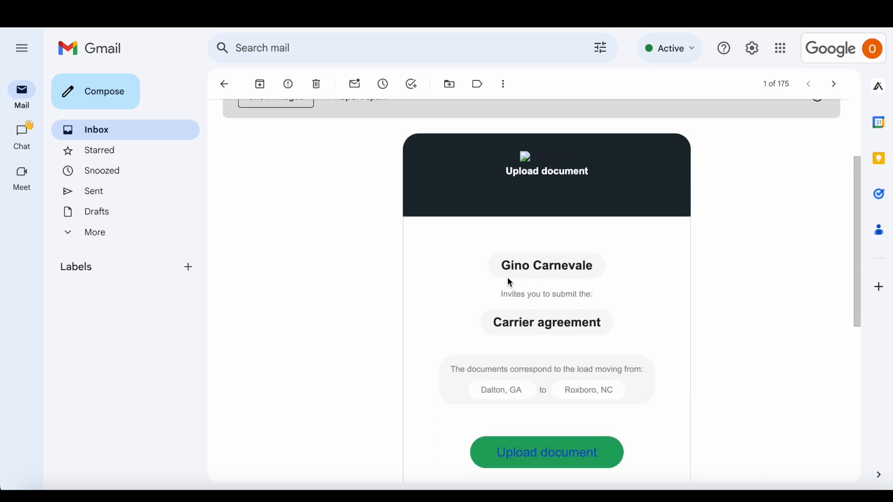
pyautogui.scroll(-1, 553, 281)
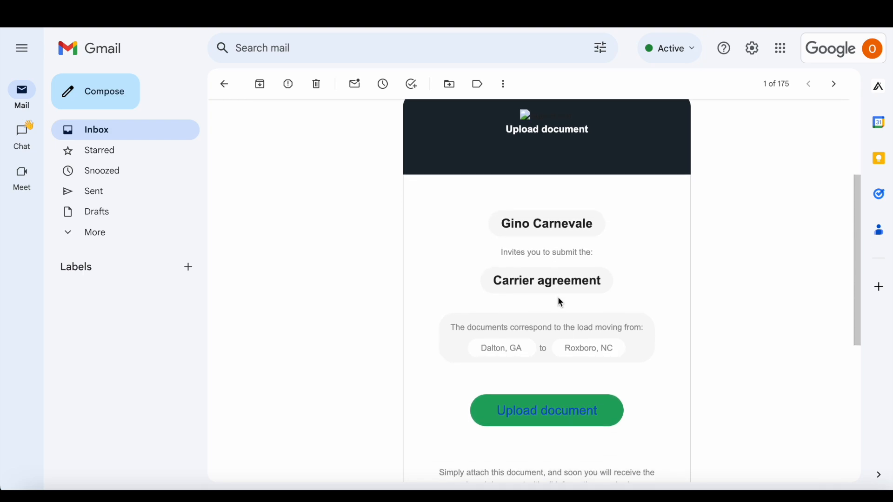
pyautogui.scroll(-2, 542, 299)
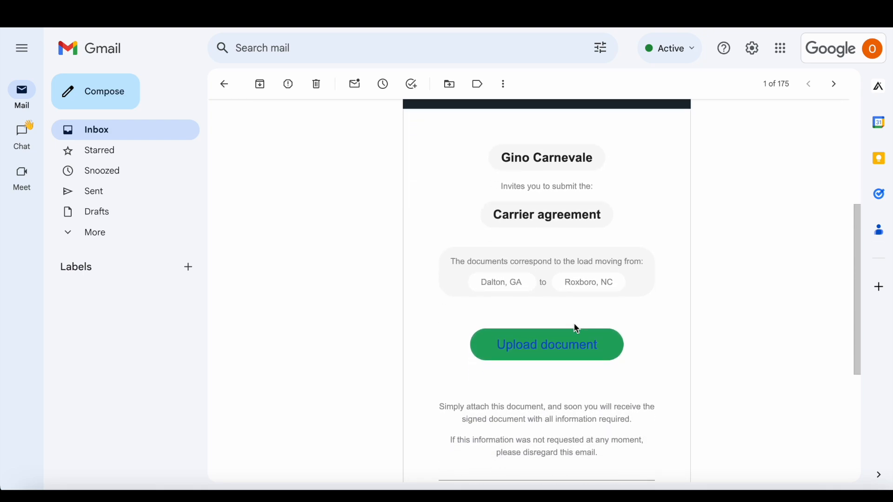
pyautogui.scroll(-2, 576, 325)
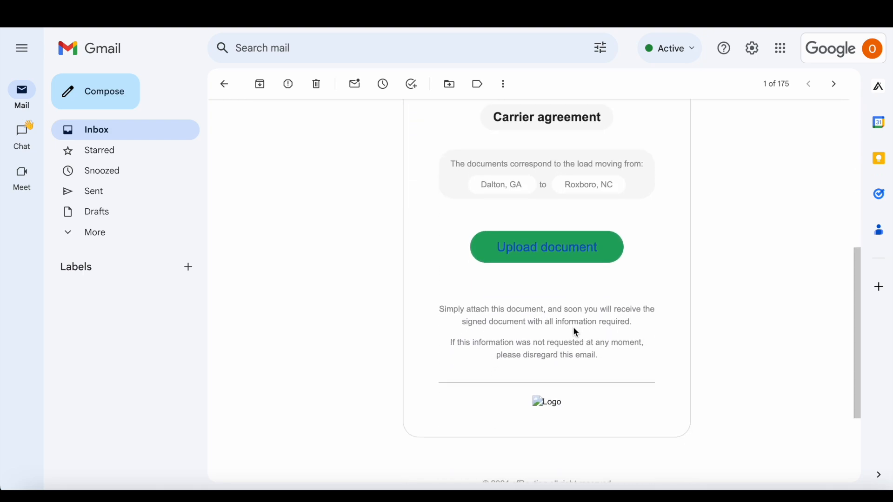
pyautogui.click(547, 247)
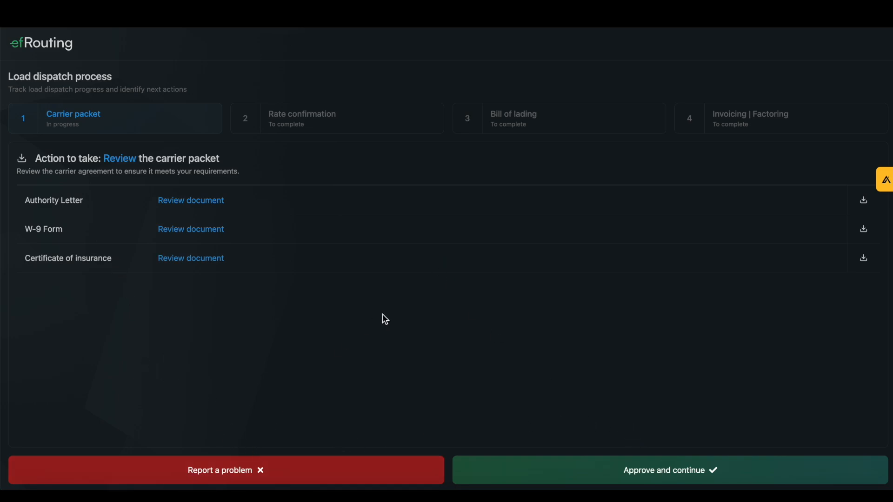
# Report a problem with the carrier packet, sending the message "Insurance is out of date".
pyautogui.click(233, 471)
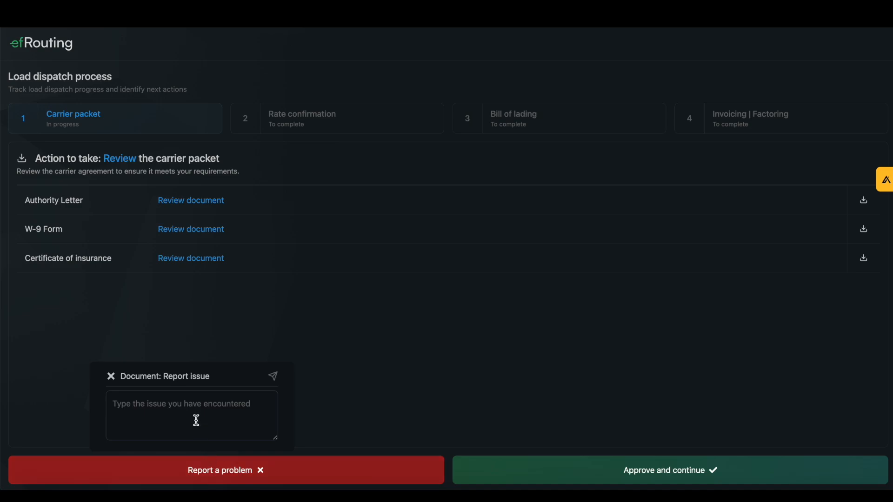
pyautogui.write('Insurance is out of date')
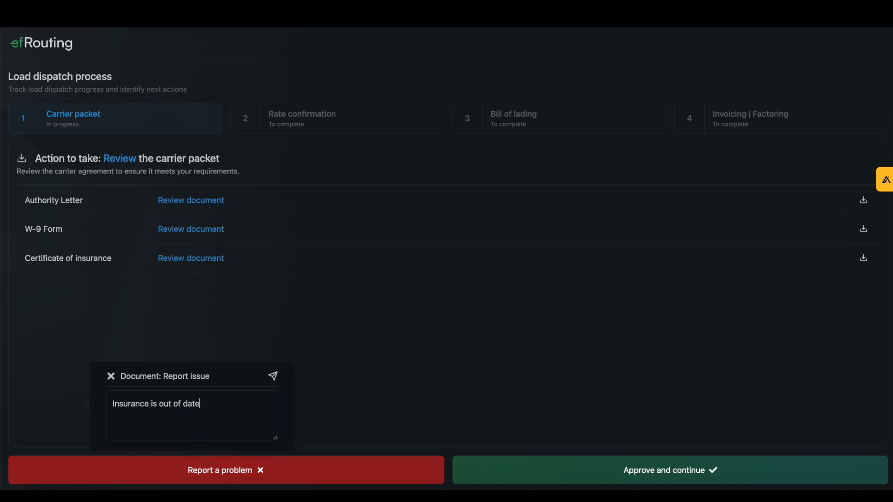
pyautogui.press('Return')
pyautogui.click(274, 377)
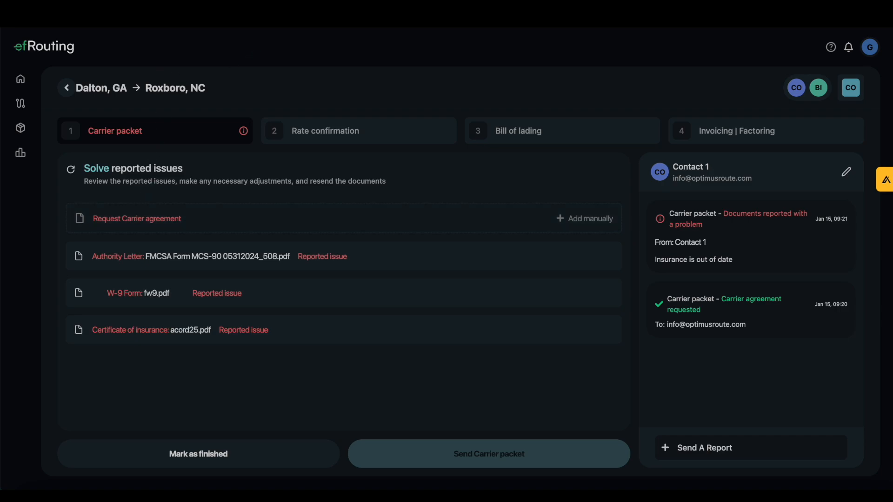
# Return to the carrier's load page, replace the certificate of insurance with Digital brochure.pdf and request the carrier agreement again.
pyautogui.click(414, 16)
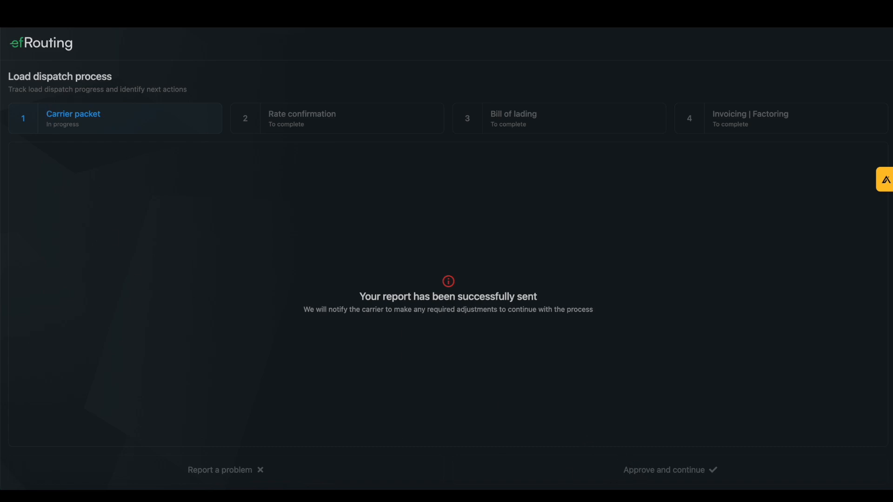
pyautogui.click(297, 17)
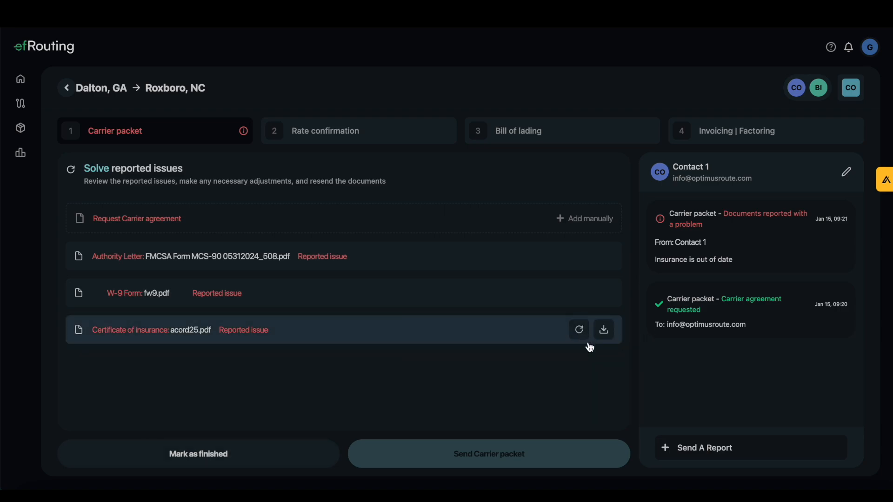
pyautogui.click(584, 332)
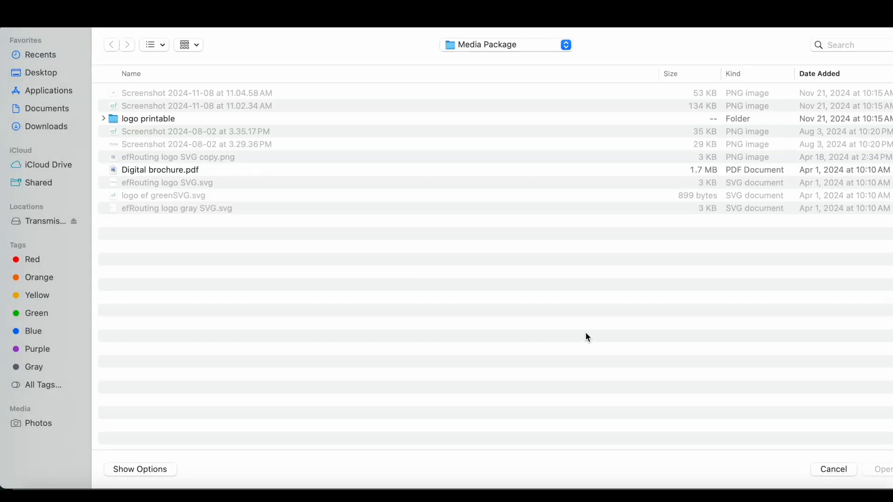
pyautogui.click(160, 171)
pyautogui.press('Return')
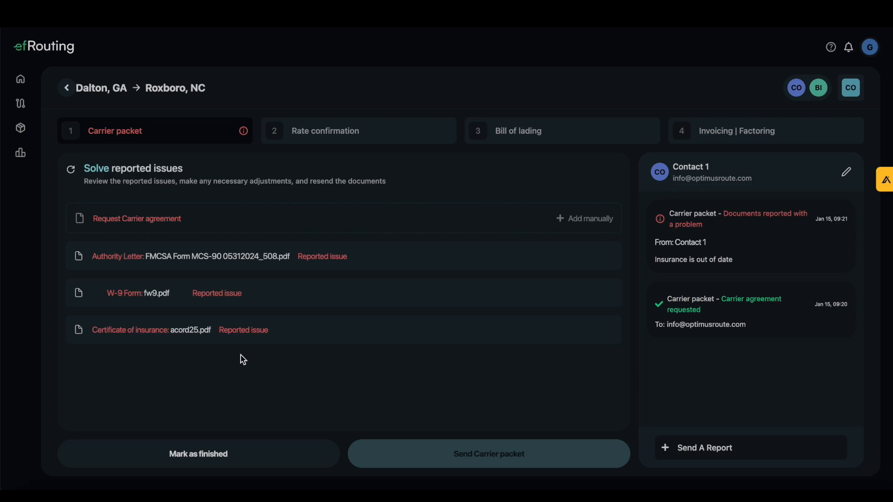
pyautogui.click(138, 234)
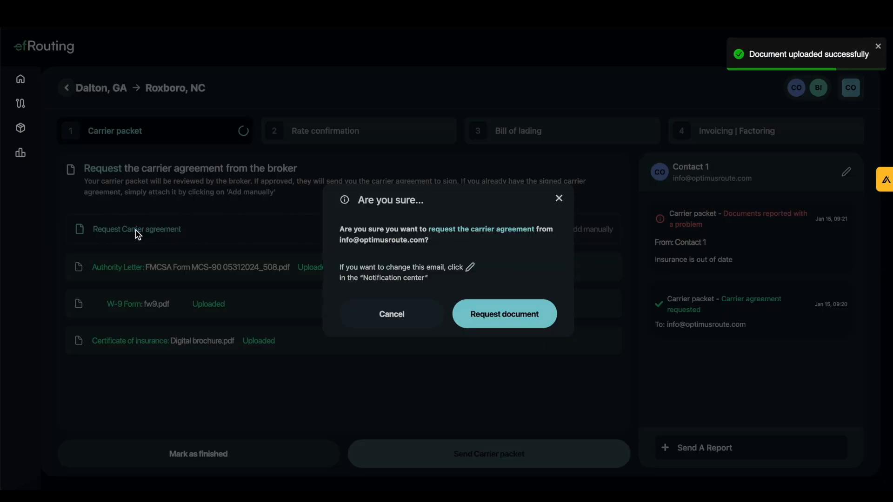
pyautogui.click(525, 318)
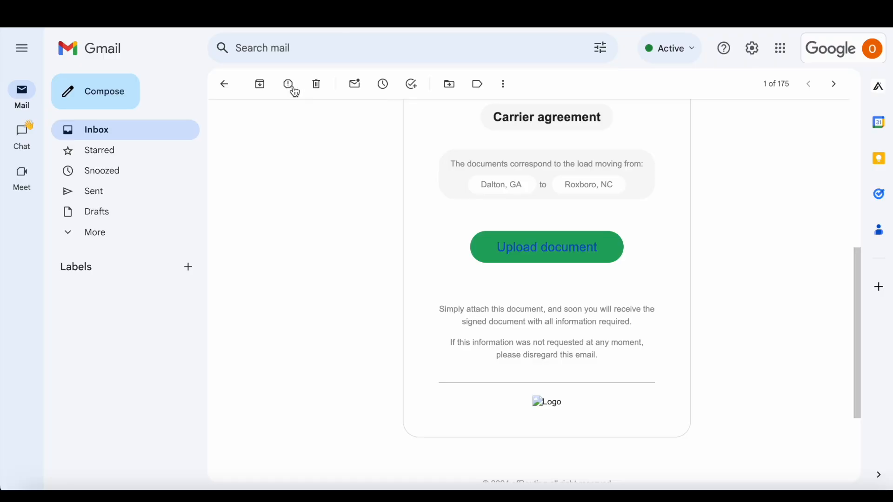
# Switch to Gmail, open the newest carrier agreement request for the Dalton–Roxboro load and approve the carrier packet through its upload link.
pyautogui.click(224, 85)
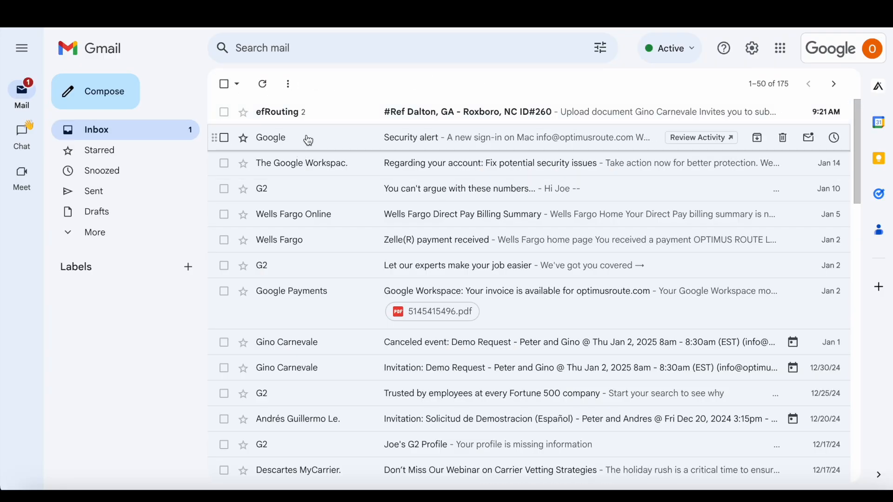
pyautogui.click(300, 114)
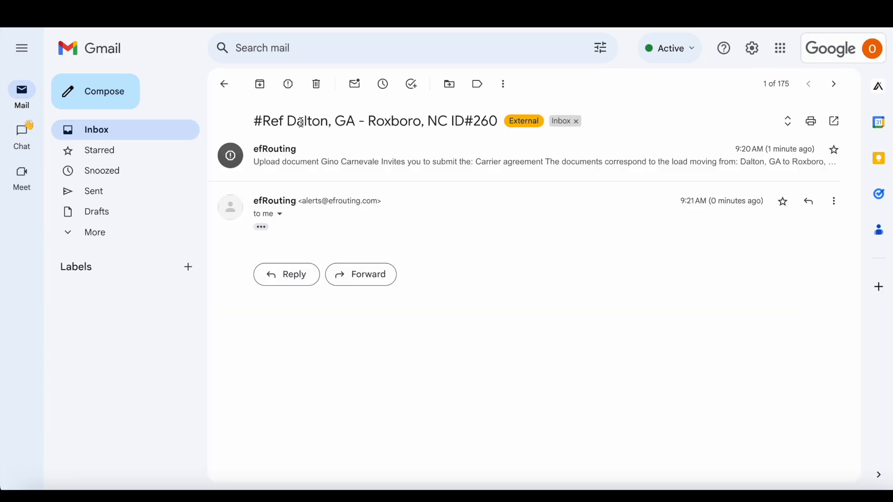
pyautogui.click(262, 228)
pyautogui.scroll(-5, 333, 277)
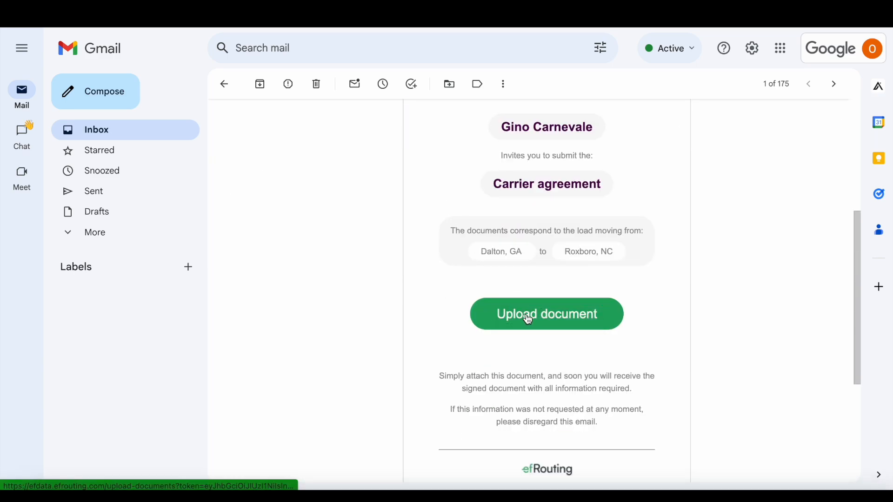
pyautogui.click(529, 320)
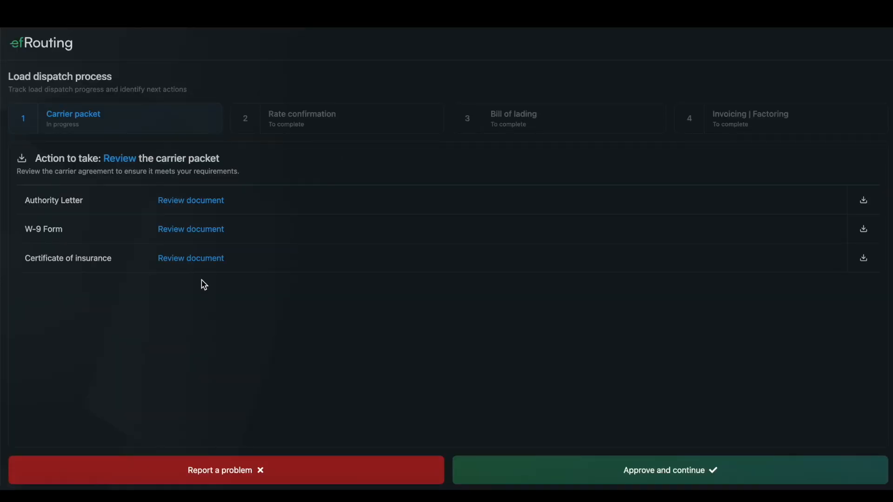
pyautogui.click(560, 472)
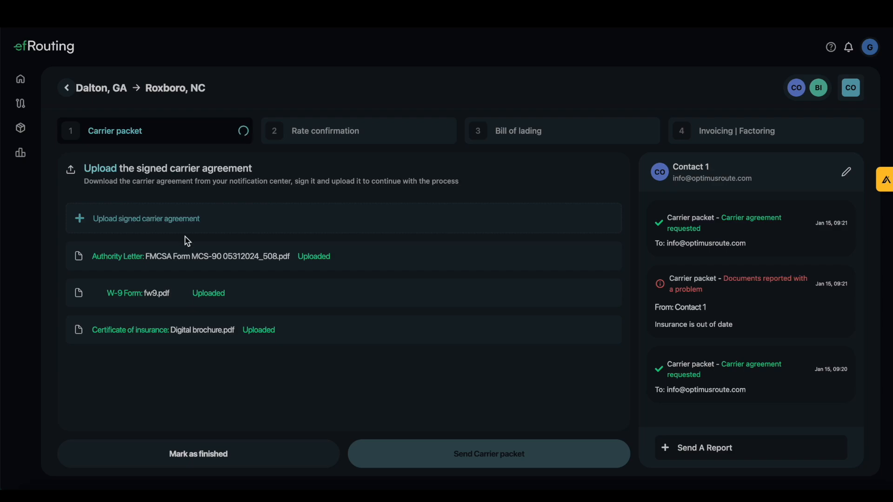
pyautogui.click(123, 219)
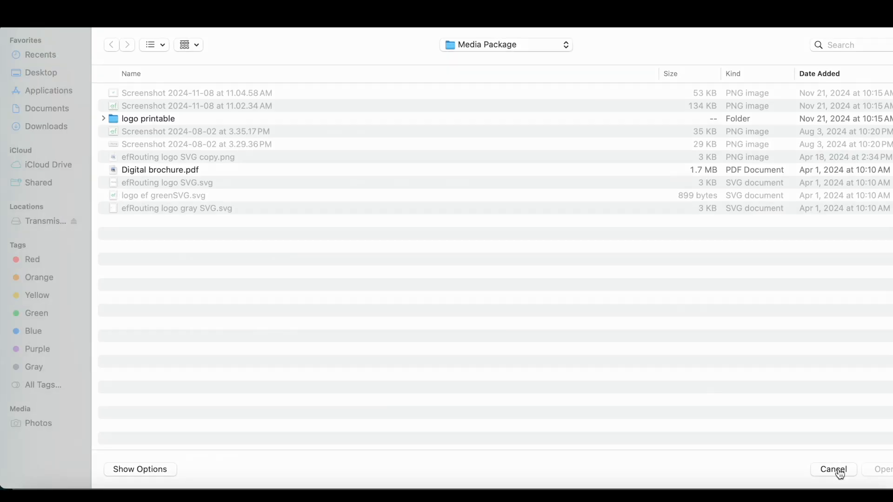
pyautogui.click(838, 471)
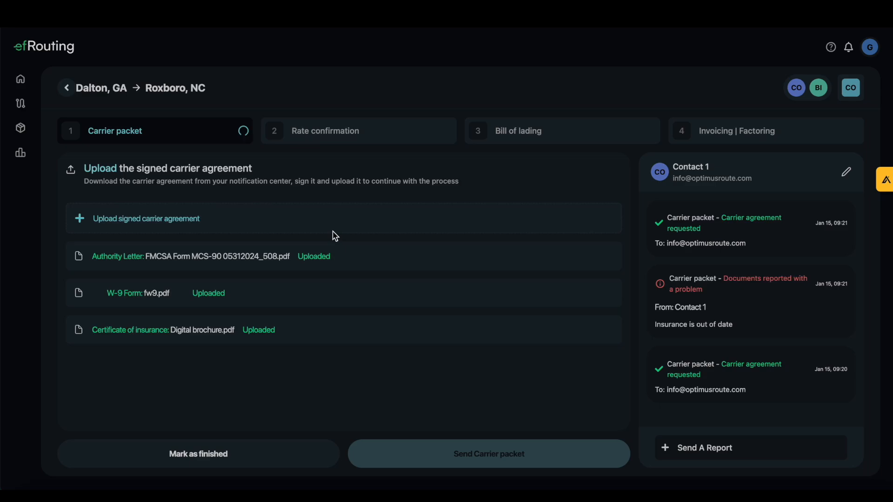
pyautogui.click(326, 131)
pyautogui.click(171, 129)
# Switch to the broker's load dispatch page, upload Digital brochure.pdf as the carrier agreement and send it to the carrier.
pyautogui.click(410, 10)
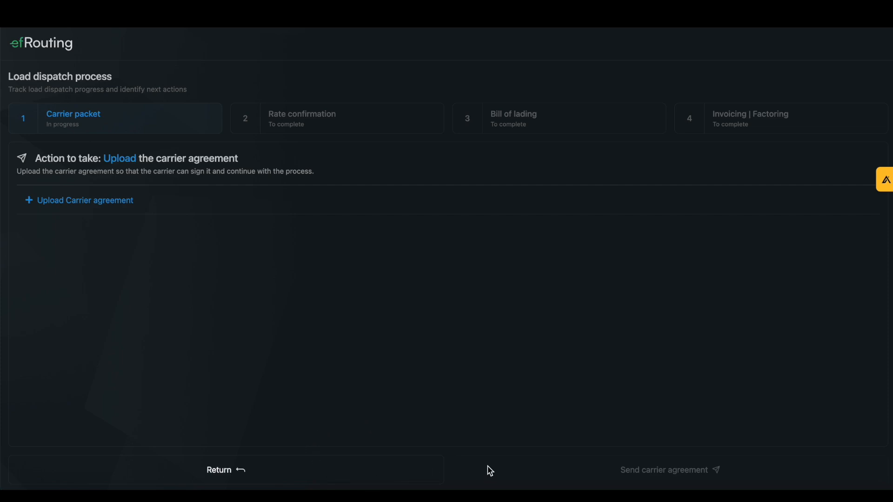
pyautogui.click(118, 210)
pyautogui.click(169, 169)
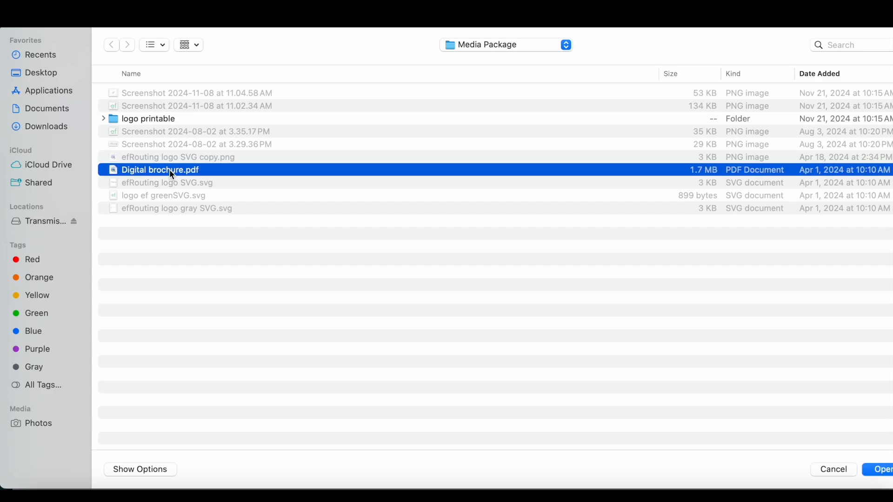
pyautogui.click(883, 470)
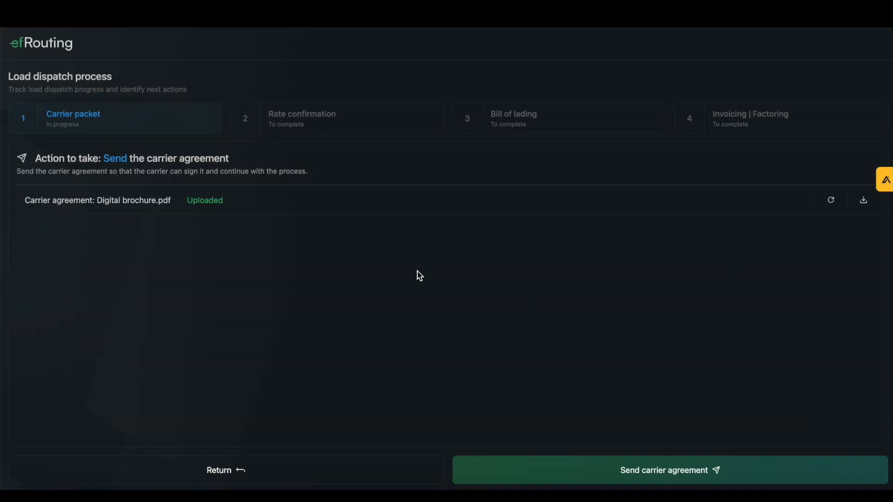
pyautogui.click(681, 476)
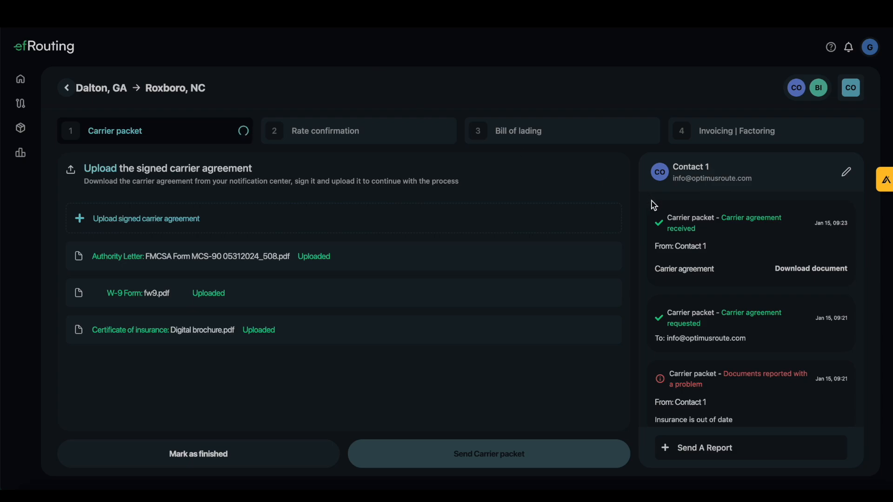
# On the carrier's load page, upload Digital brochure.pdf as the signed carrier agreement and send the carrier packet to the broker.
pyautogui.click(801, 277)
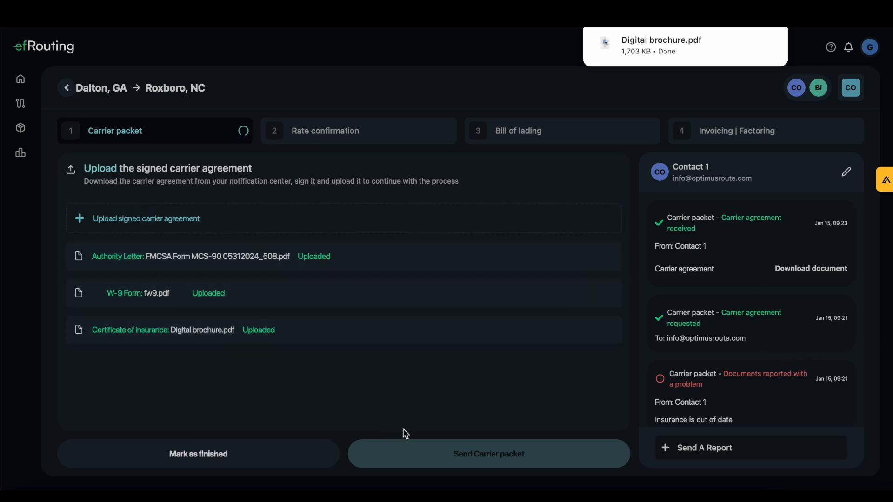
pyautogui.click(174, 227)
pyautogui.click(170, 172)
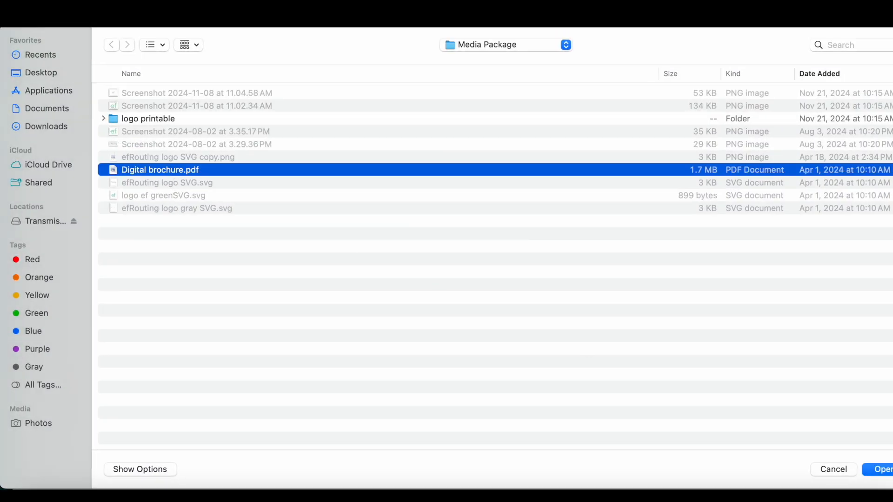
pyautogui.click(882, 471)
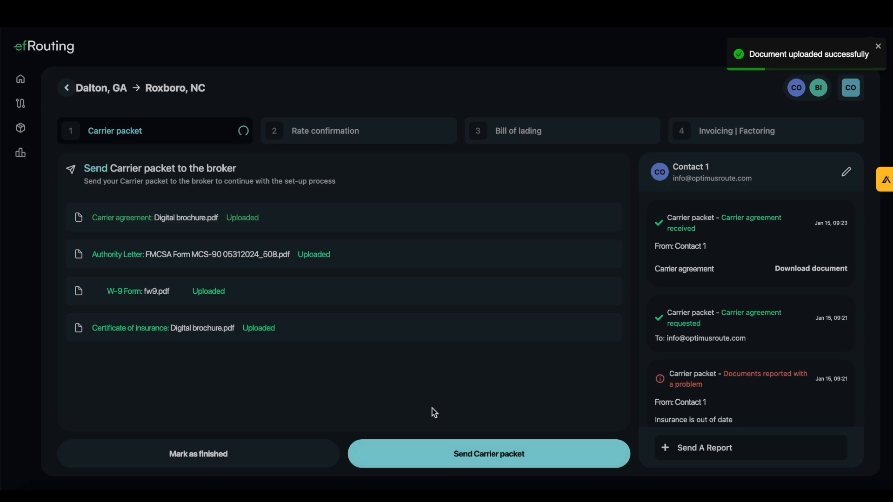
pyautogui.click(448, 463)
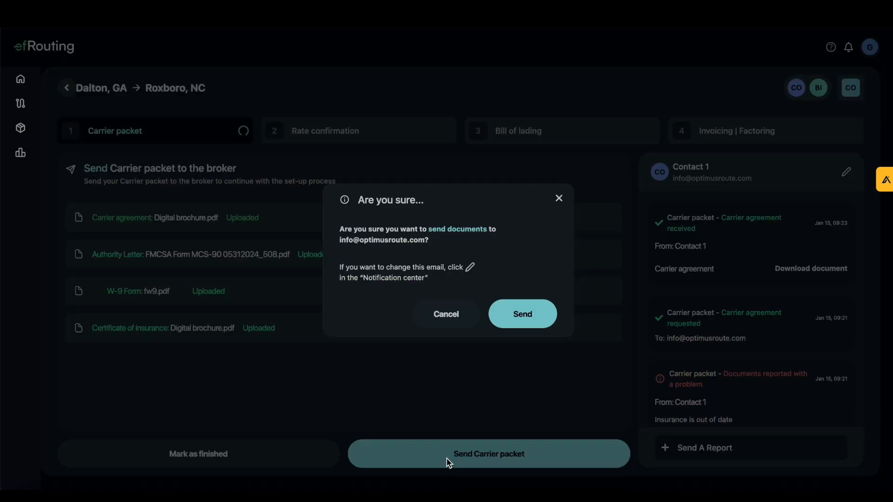
pyautogui.click(520, 326)
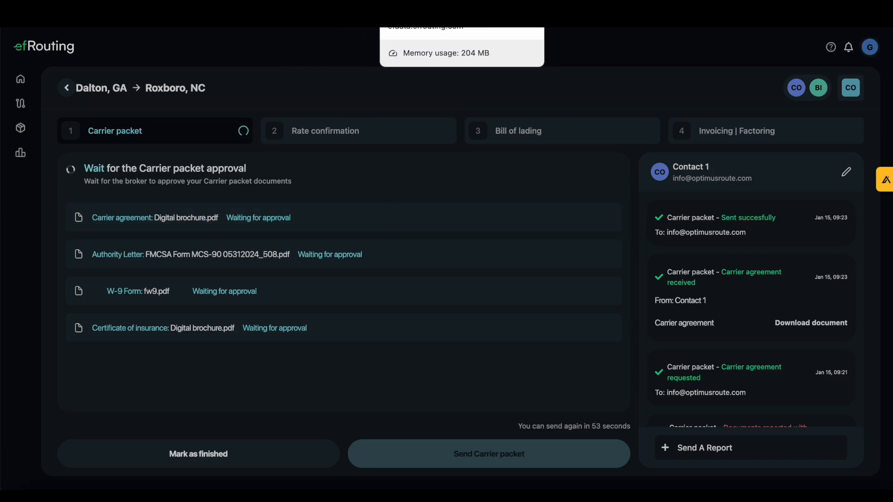
# Switch to Gmail, open the efRouting email about received documents for the Dalton–Roxboro load and follow its link for viewing the documents.
pyautogui.click(362, 14)
pyautogui.click(224, 84)
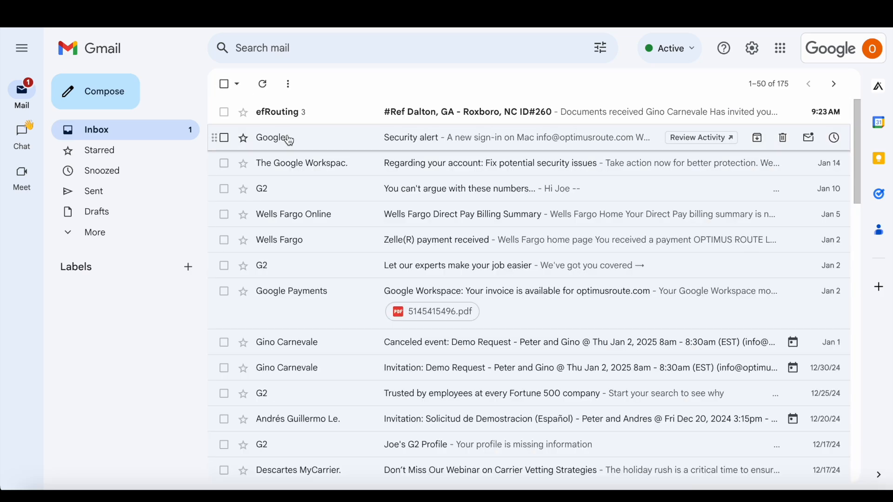
pyautogui.click(289, 109)
pyautogui.scroll(-10, 334, 329)
pyautogui.scroll(10, 361, 343)
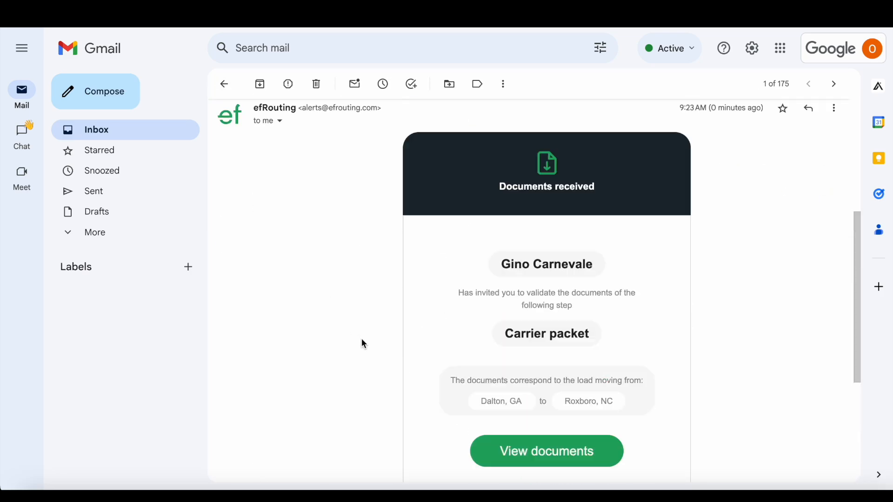
pyautogui.click(226, 85)
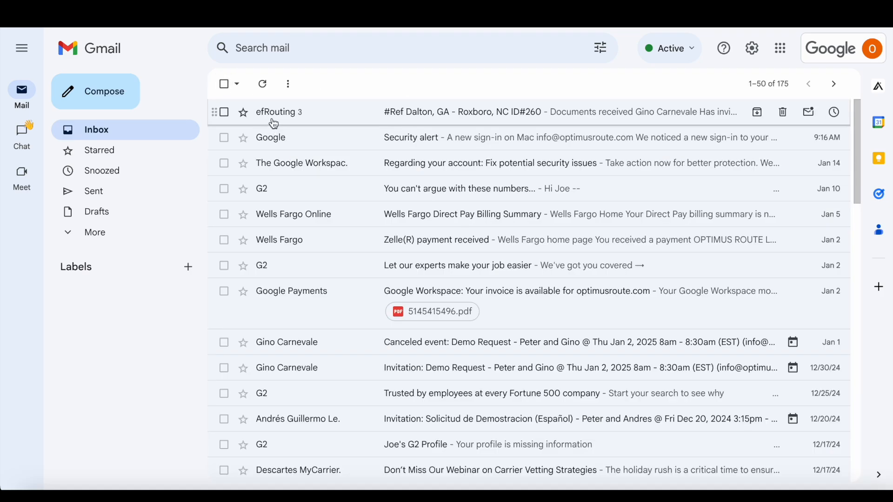
pyautogui.click(272, 114)
pyautogui.scroll(-8, 423, 334)
pyautogui.scroll(-3, 422, 334)
pyautogui.click(558, 127)
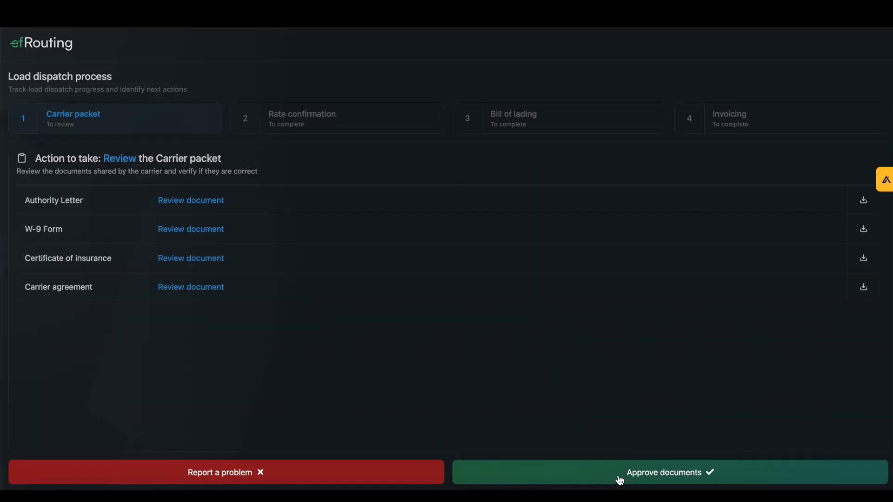
# Approve the carrier packet documents as the broker and advance the carrier's load page to the rate confirmation stage.
pyautogui.click(619, 479)
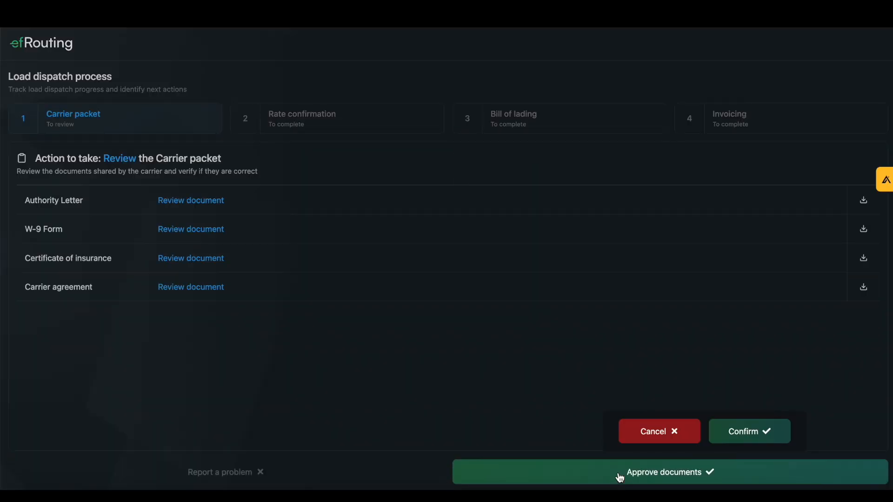
pyautogui.click(755, 443)
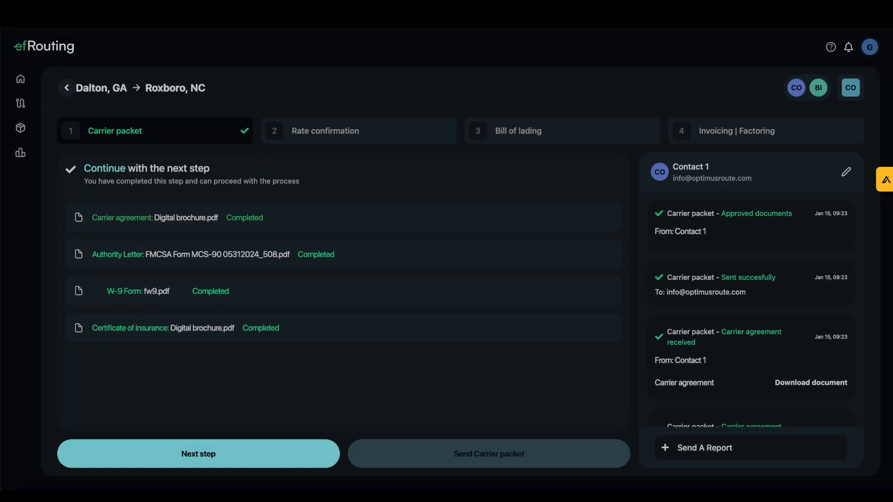
pyautogui.click(281, 465)
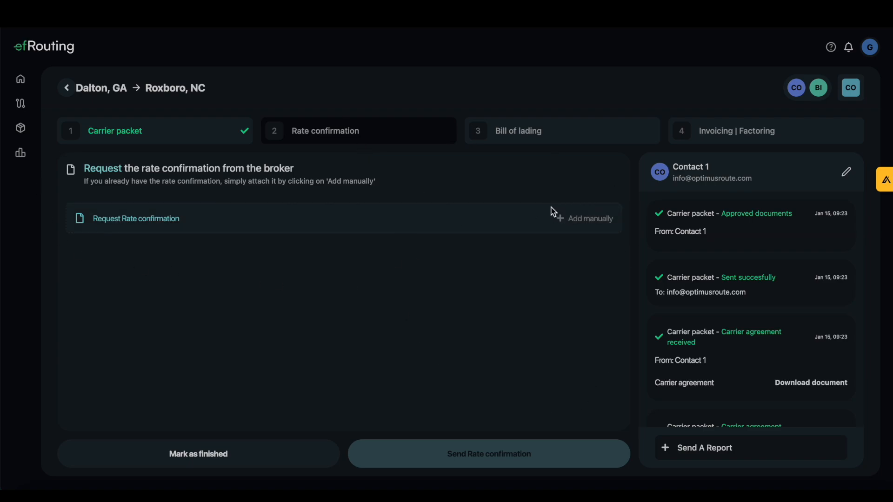
# Examine the load's bill of lading and invoicing stages and its notification history, and return to the route.
pyautogui.click(535, 136)
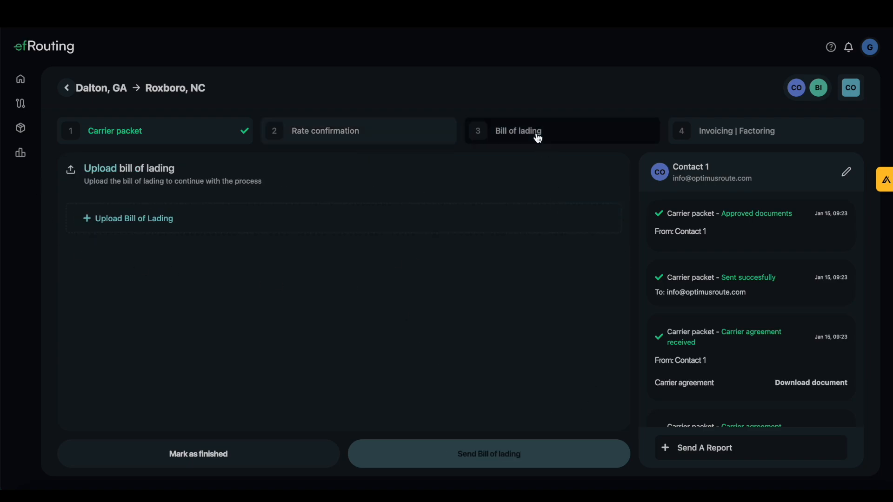
pyautogui.click(725, 141)
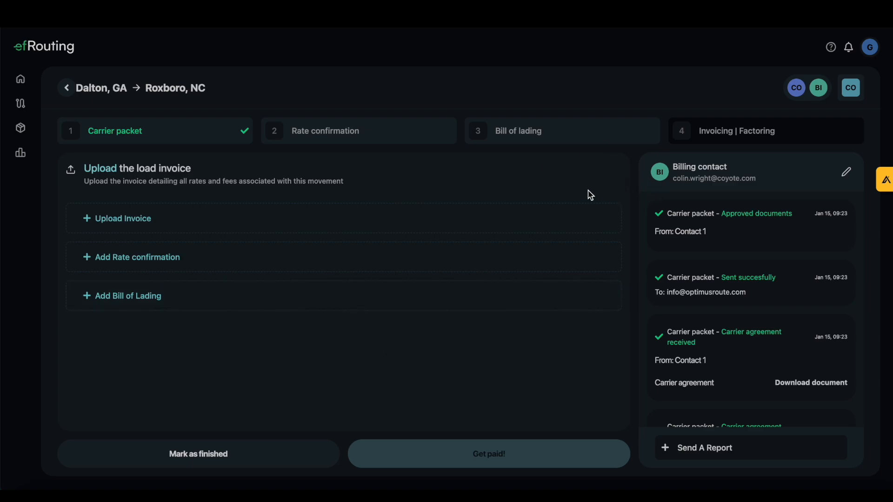
pyautogui.scroll(-4, 746, 291)
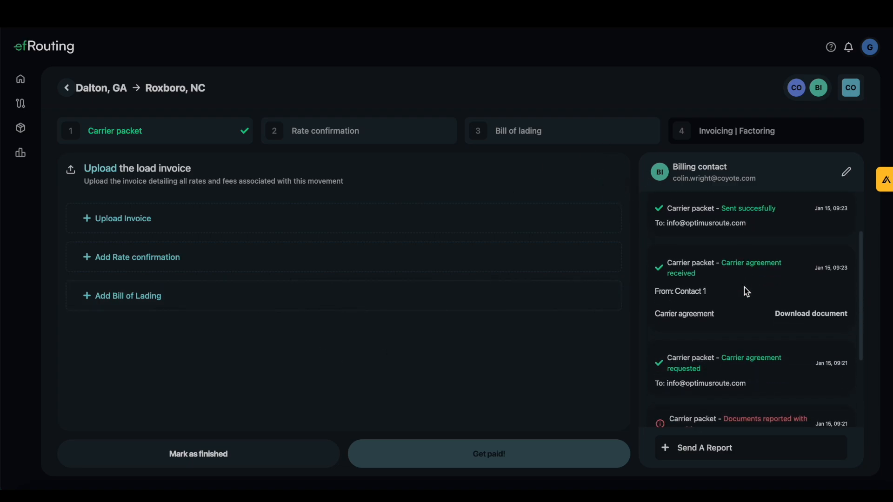
pyautogui.scroll(4, 772, 342)
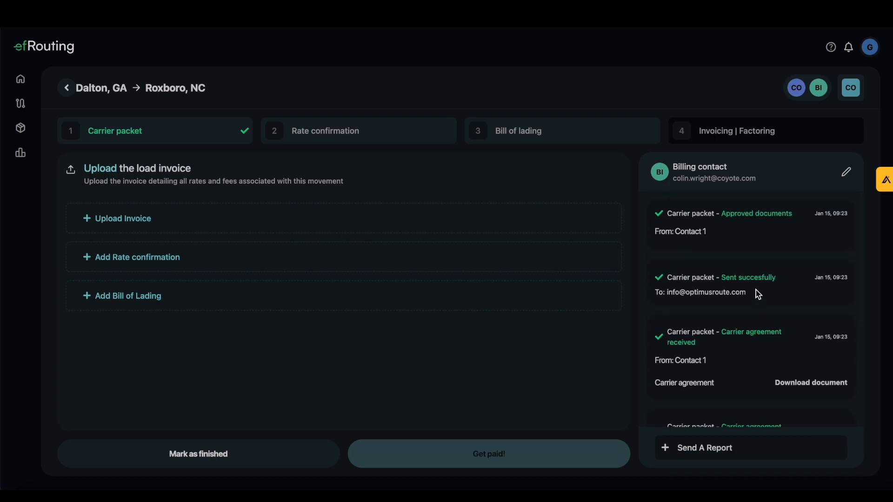
pyautogui.scroll(-4, 759, 292)
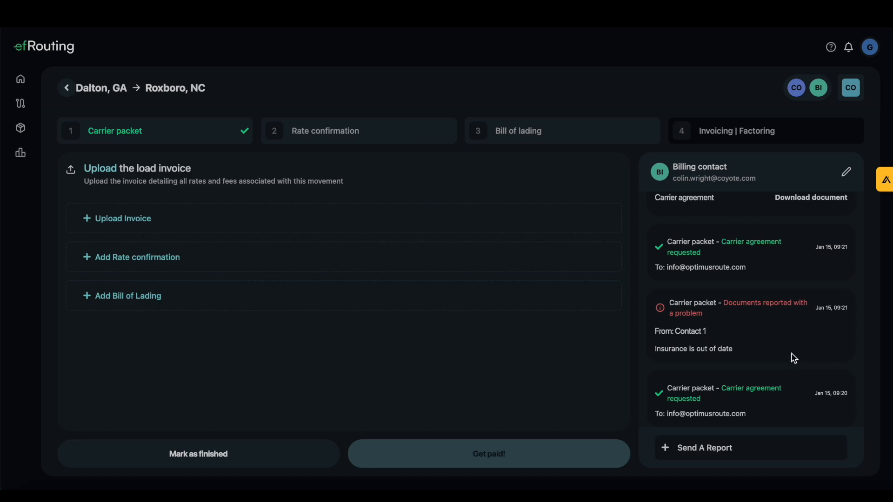
pyautogui.scroll(2, 791, 358)
pyautogui.scroll(2, 780, 303)
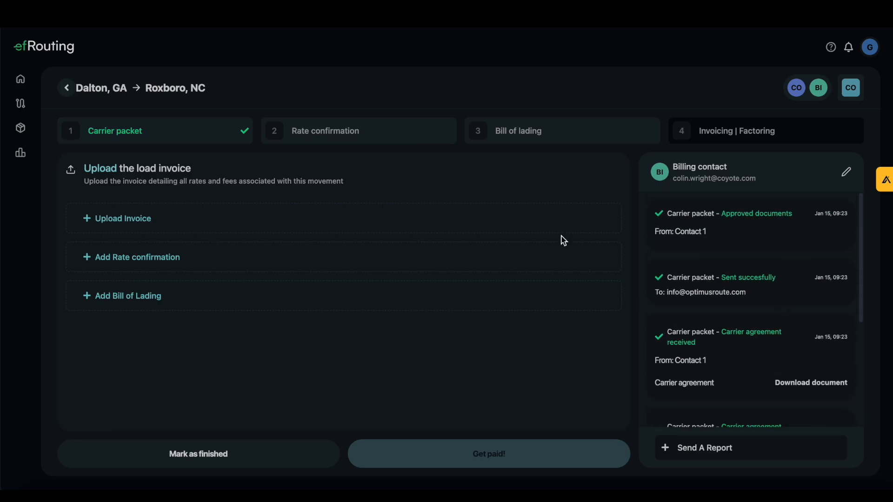
pyautogui.click(66, 88)
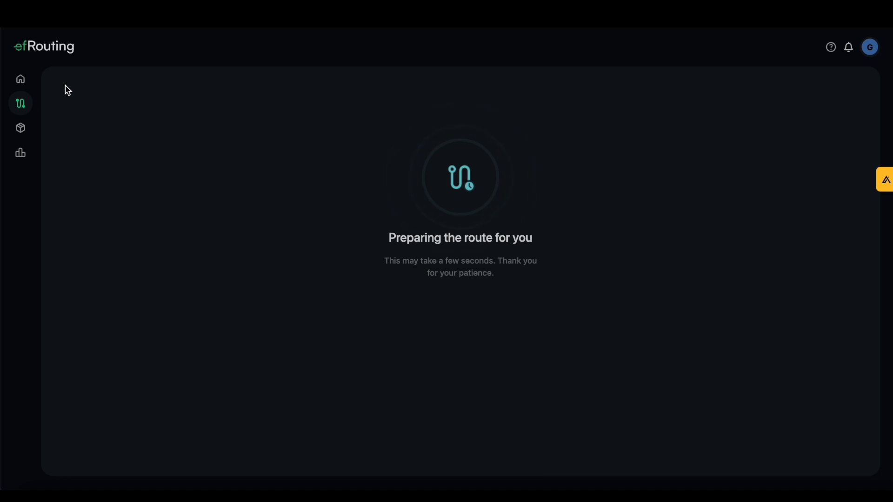